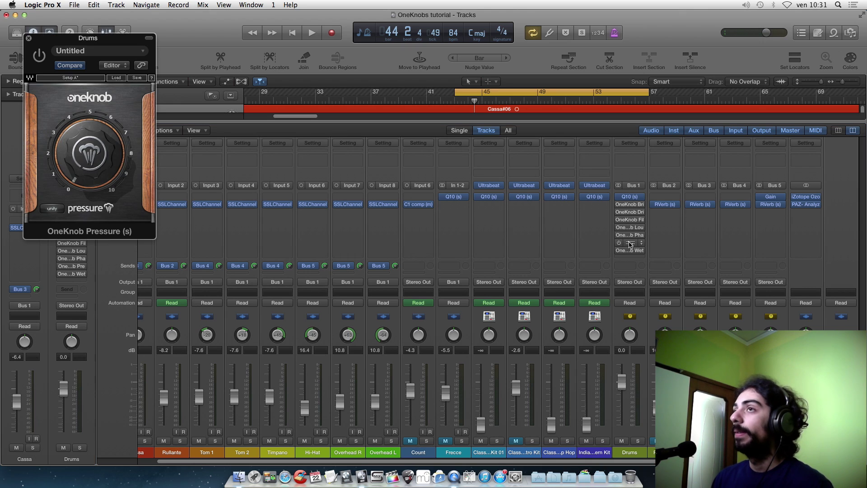
# Step: Move the OneKnob Pressure window to the middle of the mixer and turn the plug-in on
pyautogui.moveTo(62, 40); pyautogui.dragTo(402, 132)
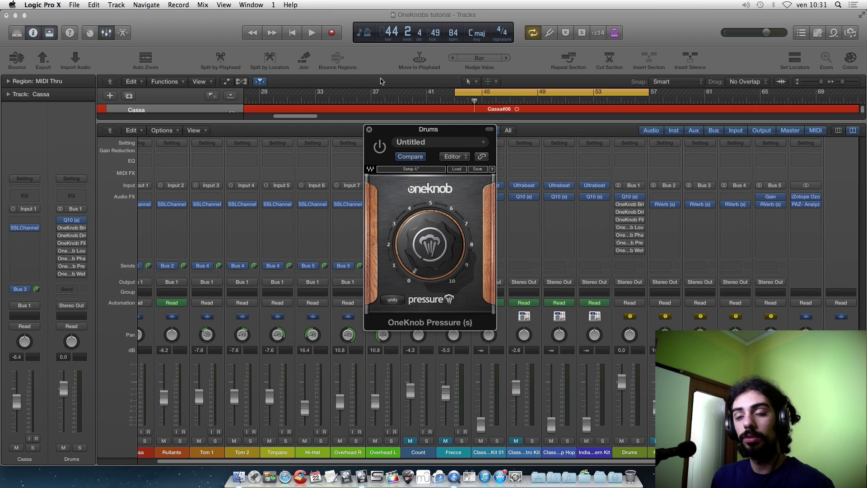
pyautogui.moveTo(400, 131); pyautogui.dragTo(403, 121)
pyautogui.click(382, 136)
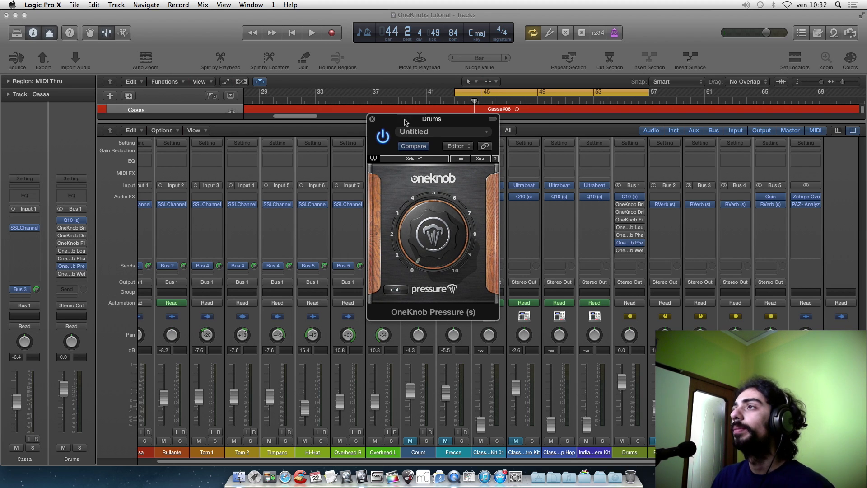
# Step: Play the drum loop while raising the Pressure knob in unity mode to about 2.8, and clear the Drums peak reading
pyautogui.press('space')
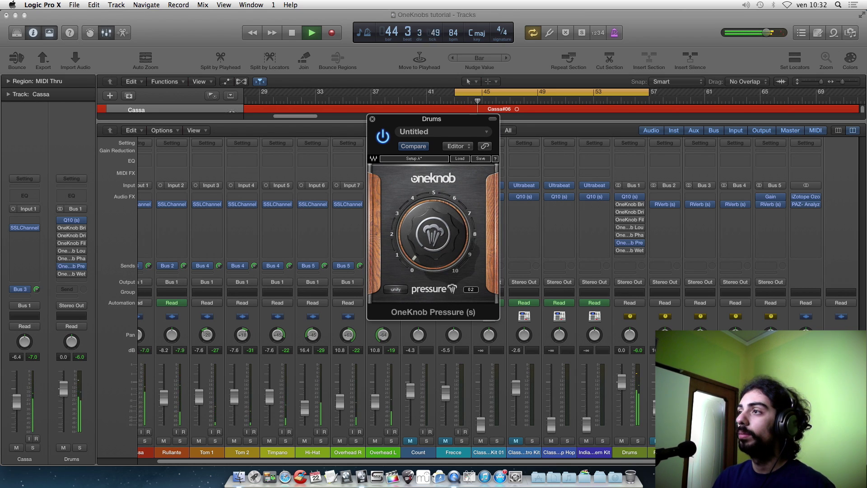
pyautogui.moveTo(448, 260); pyautogui.dragTo(449, 205)
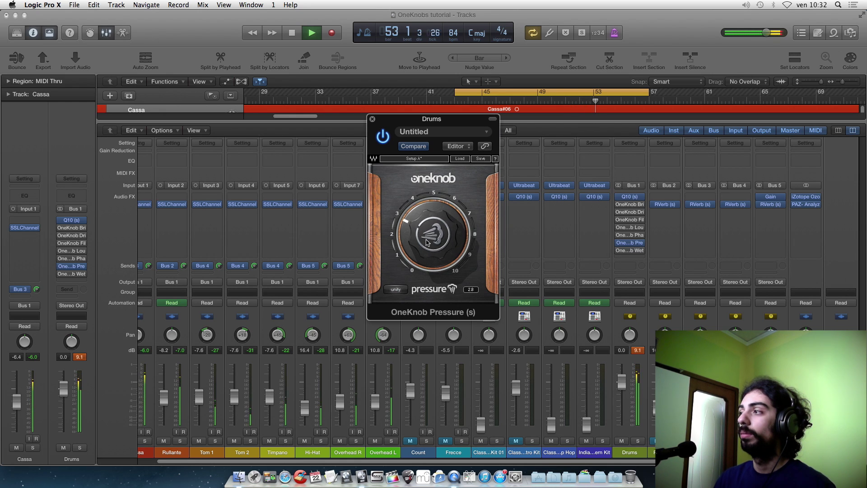
pyautogui.click(638, 350)
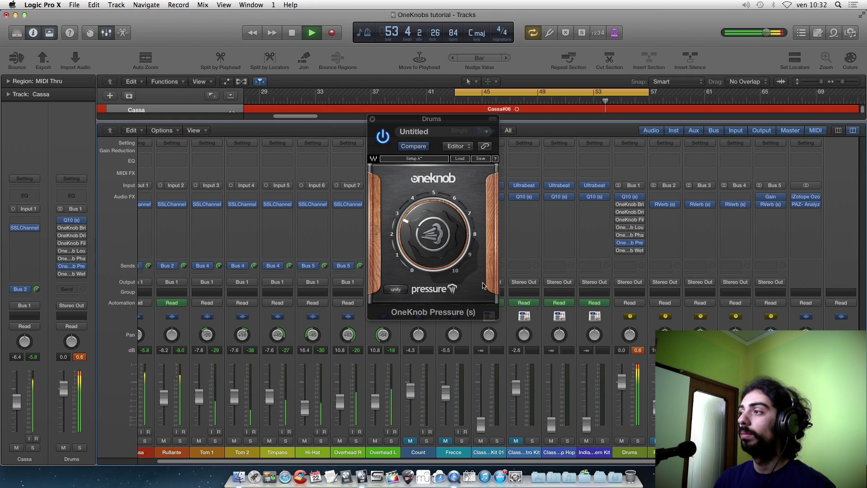
# Step: Return the Pressure knob to 0, stop playback and clear the Drums peak reading
pyautogui.moveTo(446, 255); pyautogui.dragTo(445, 300)
pyautogui.press('space')
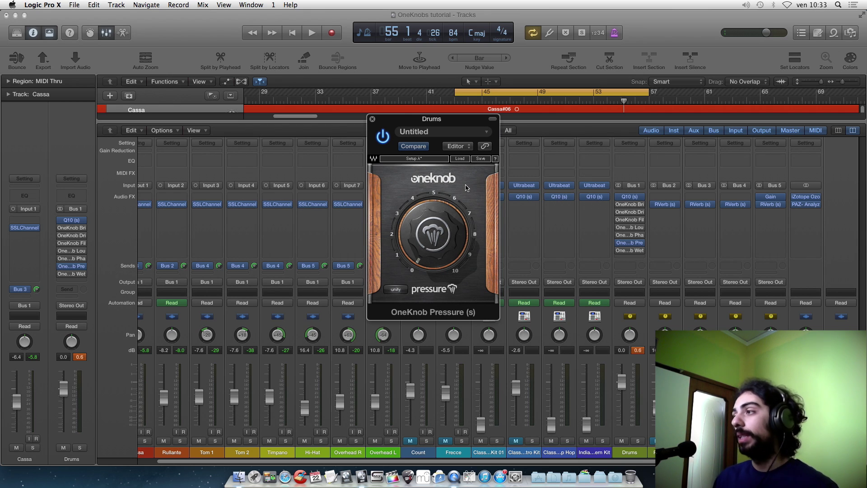
pyautogui.click(637, 350)
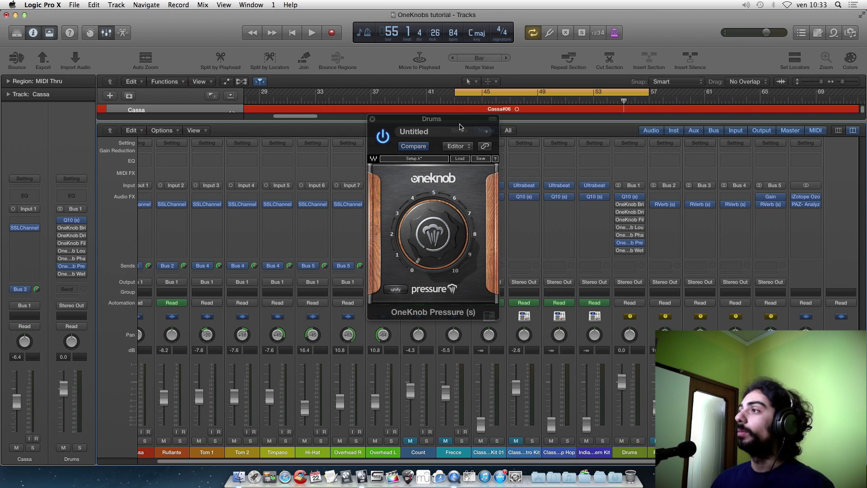
pyautogui.moveTo(456, 121); pyautogui.dragTo(441, 123)
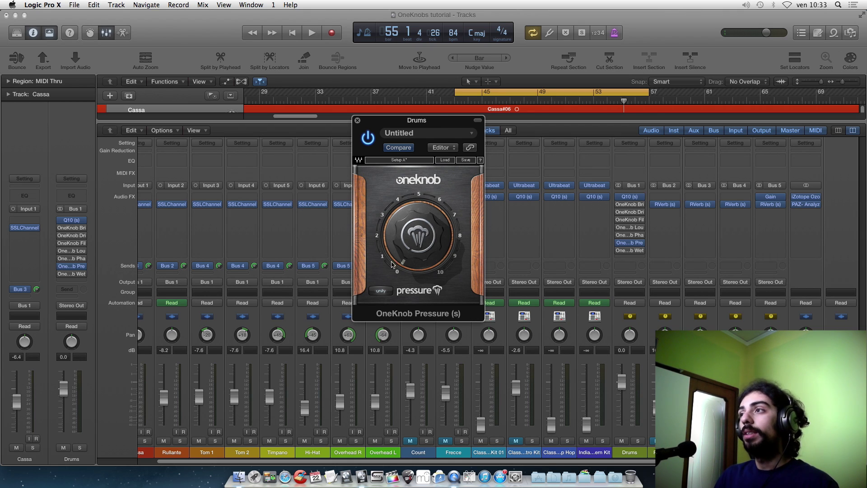
pyautogui.moveTo(428, 243)
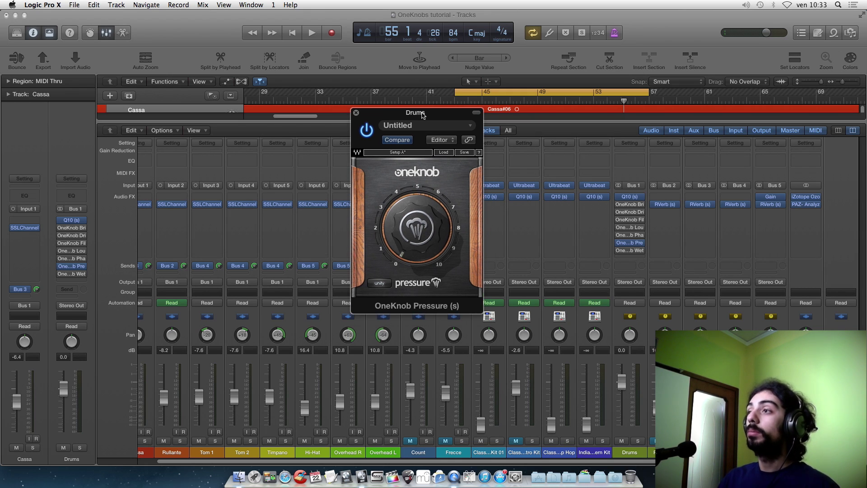
pyautogui.moveTo(425, 125); pyautogui.dragTo(423, 117)
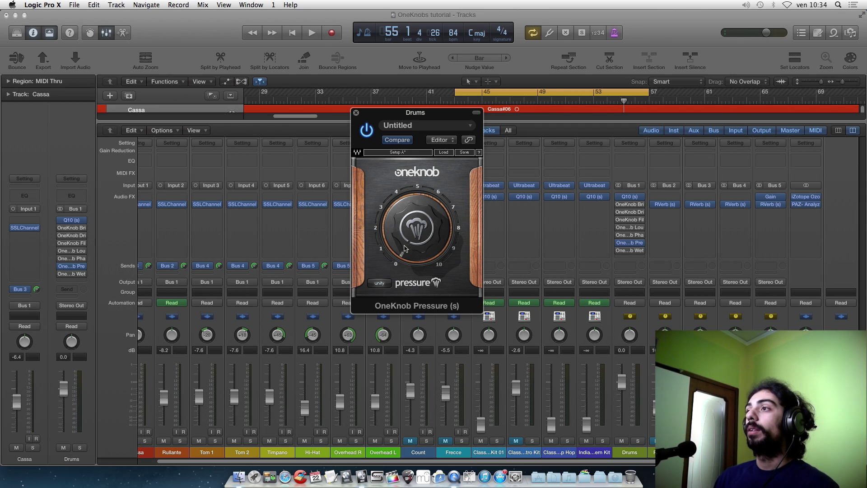
pyautogui.moveTo(414, 219)
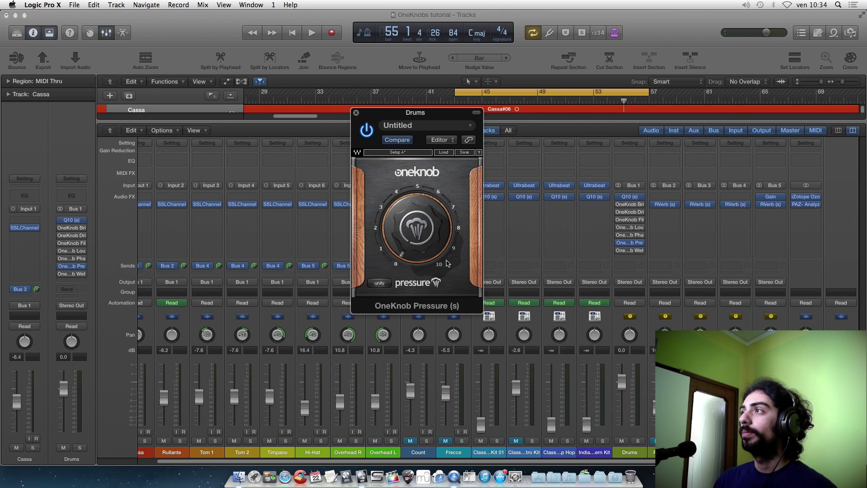
# Step: Switch OneKnob Pressure to boost mode during playback and raise its knob to 4.2, stopping the drum loop at the end
pyautogui.press('space')
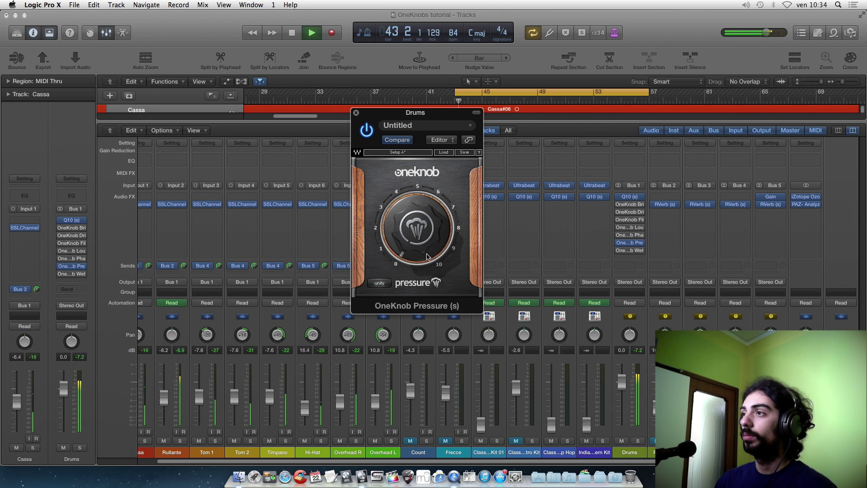
pyautogui.moveTo(411, 242)
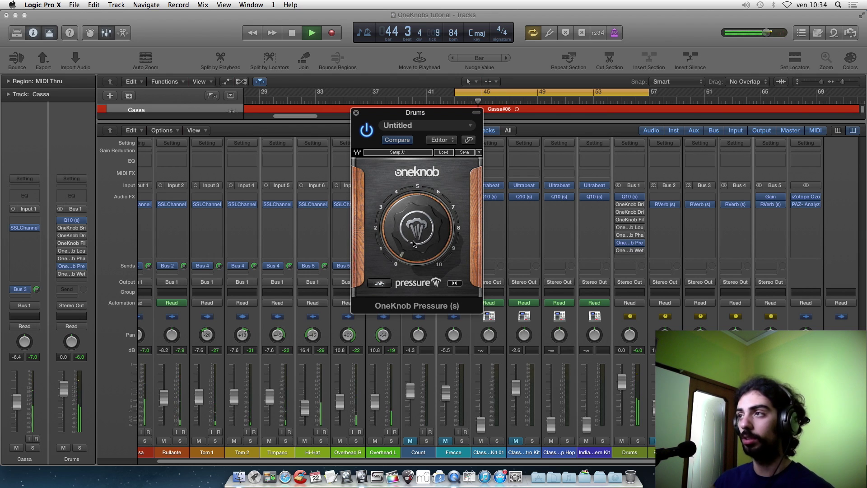
pyautogui.moveTo(416, 243); pyautogui.dragTo(382, 284)
pyautogui.click(381, 285)
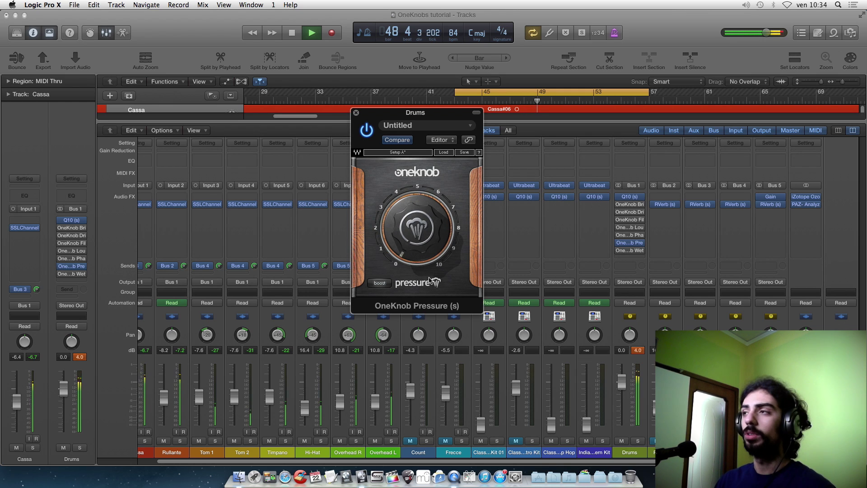
pyautogui.moveTo(413, 230); pyautogui.dragTo(413, 205)
pyautogui.press('space')
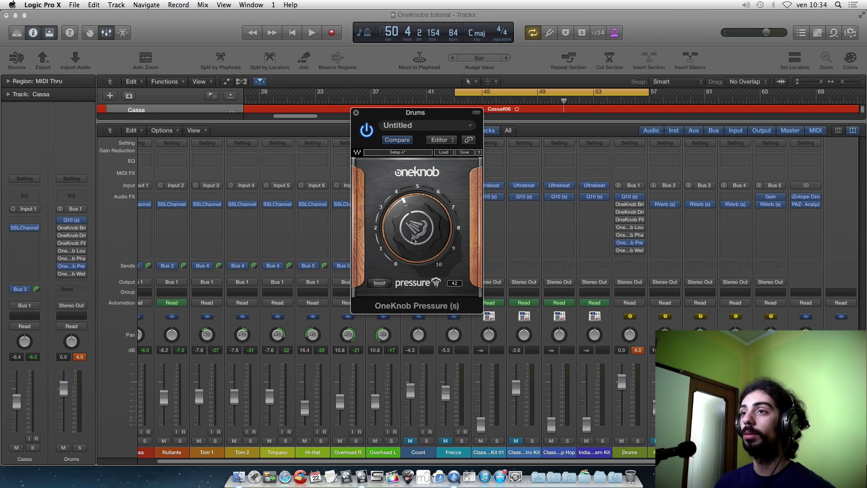
# Step: Restart the drum loop and raise the Pressure knob in boost mode to about 9.5
pyautogui.moveTo(424, 115); pyautogui.dragTo(428, 112)
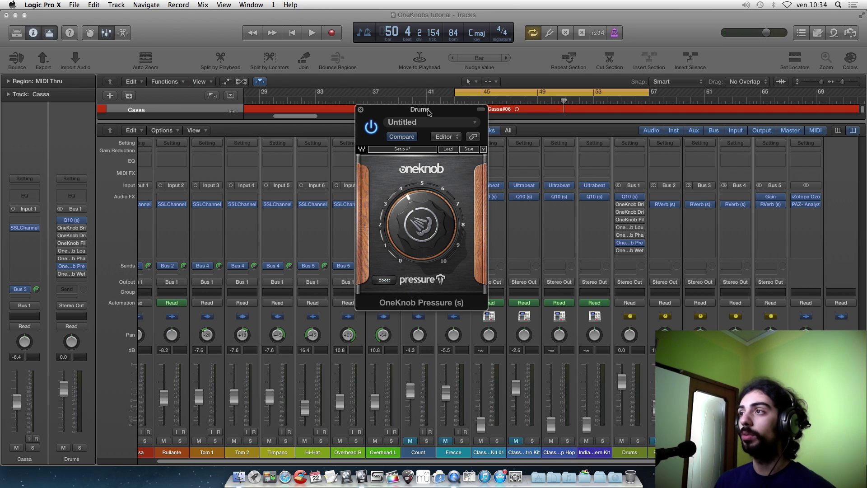
pyautogui.press('space')
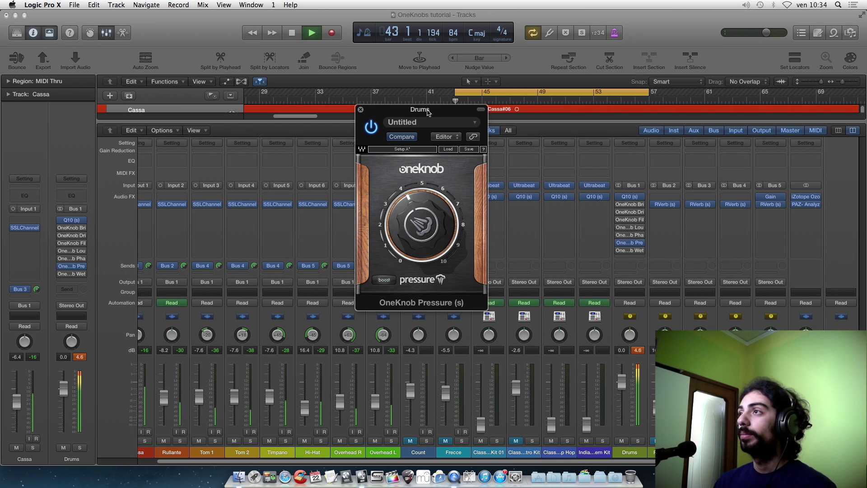
pyautogui.moveTo(422, 235); pyautogui.dragTo(416, 174)
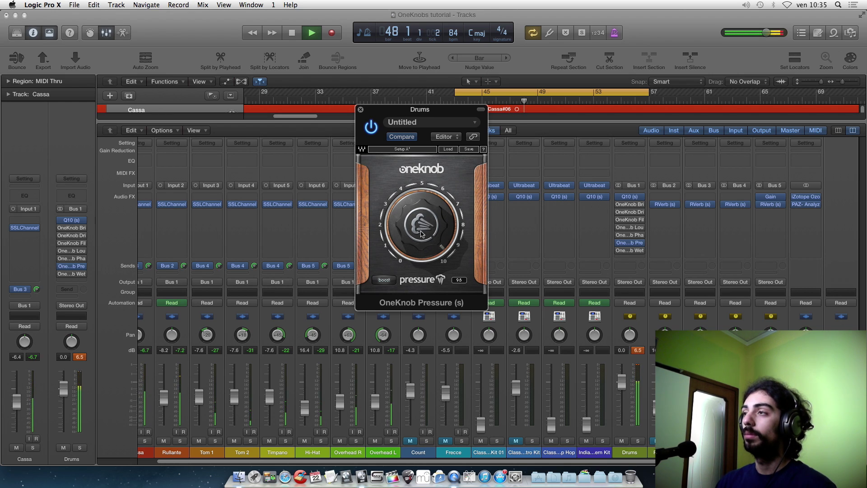
# Step: Stop the drum loop, bring the Pressure knob back down to 0 and reset the Drums channel's peak meter
pyautogui.press('space')
pyautogui.moveTo(417, 215); pyautogui.dragTo(417, 307)
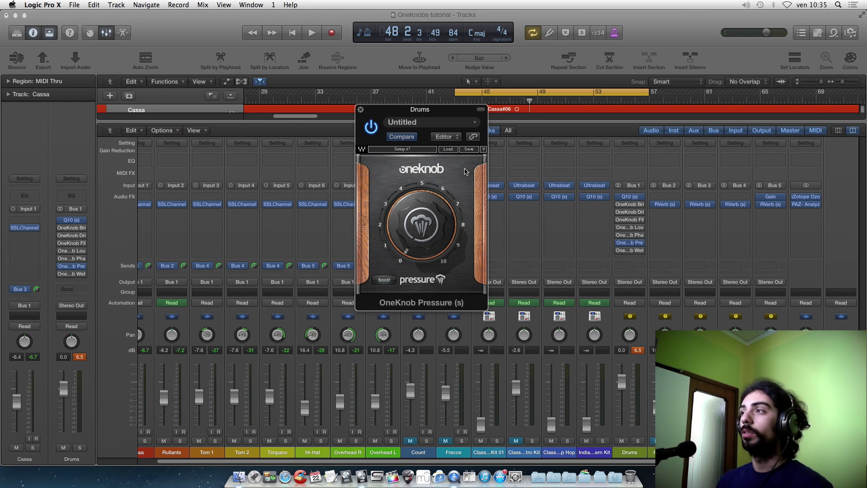
pyautogui.click(80, 357)
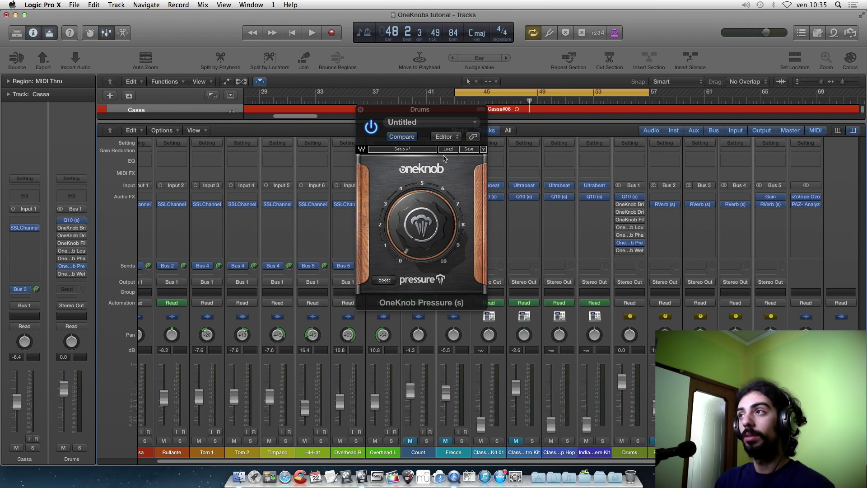
# Step: Switch OneKnob Pressure to pad mode and raise its knob to 10 while the drum loop plays
pyautogui.moveTo(440, 113); pyautogui.dragTo(454, 130)
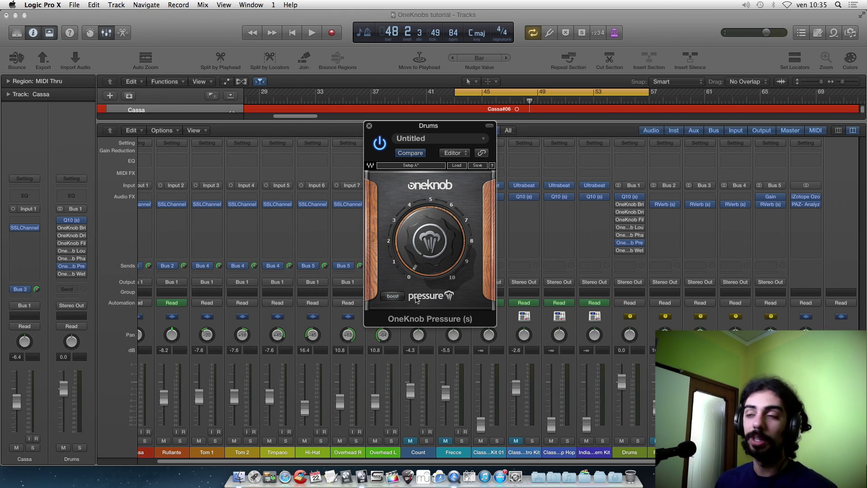
pyautogui.click(393, 300)
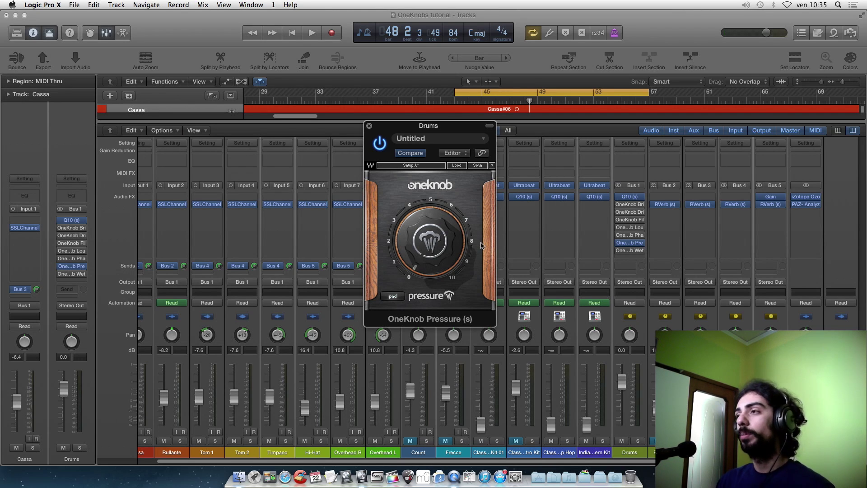
pyautogui.press('space')
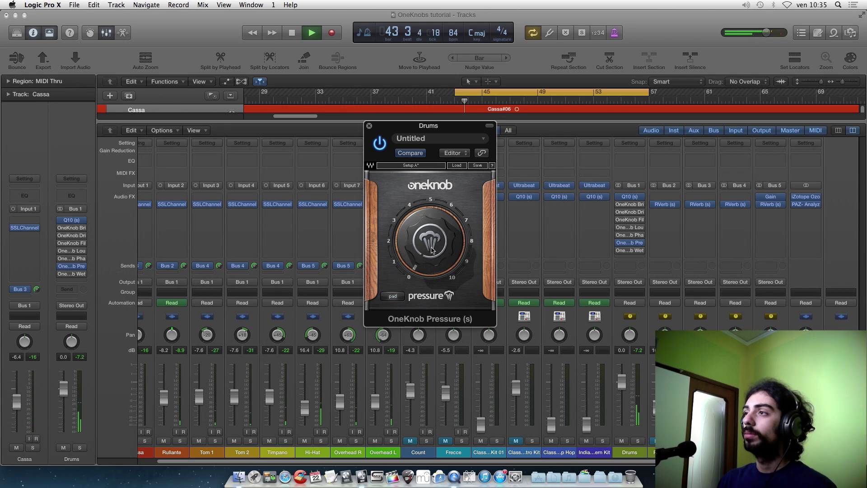
pyautogui.moveTo(431, 250); pyautogui.dragTo(431, 205)
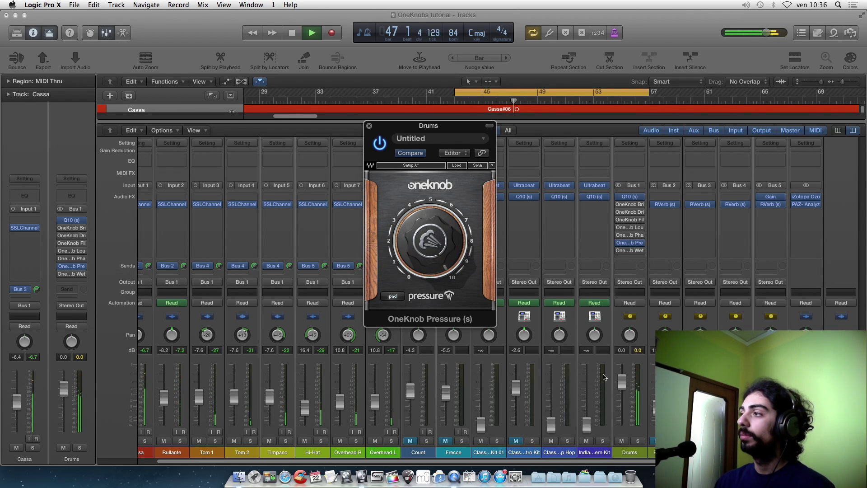
# Step: Compare the Drums level with OneKnob Pressure on and bypassed, clearing the peak reading each time, and turn the plug-in back on
pyautogui.click(634, 361)
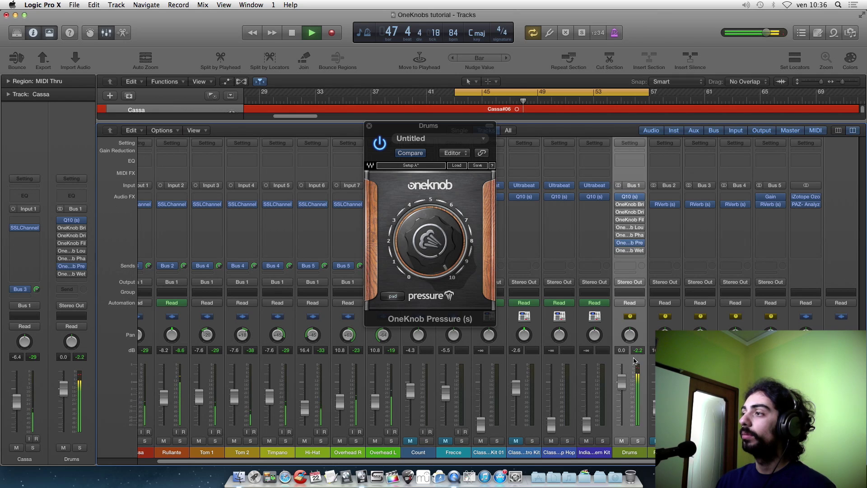
pyautogui.click(448, 131)
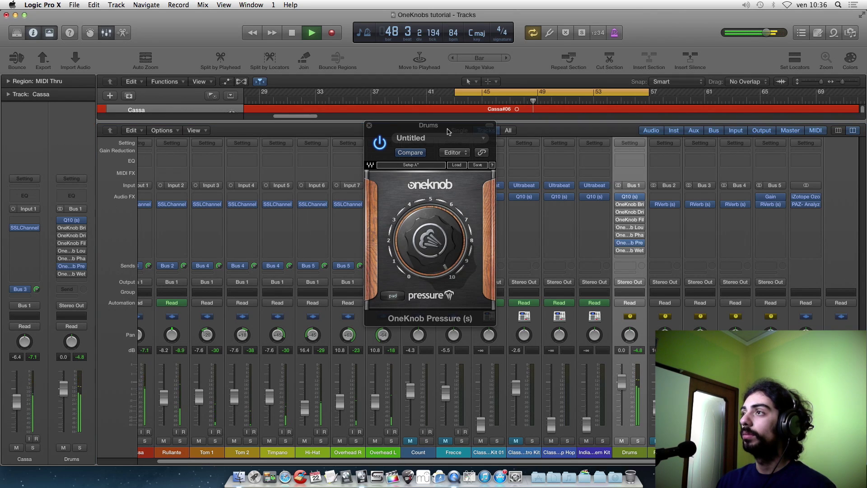
pyautogui.click(380, 143)
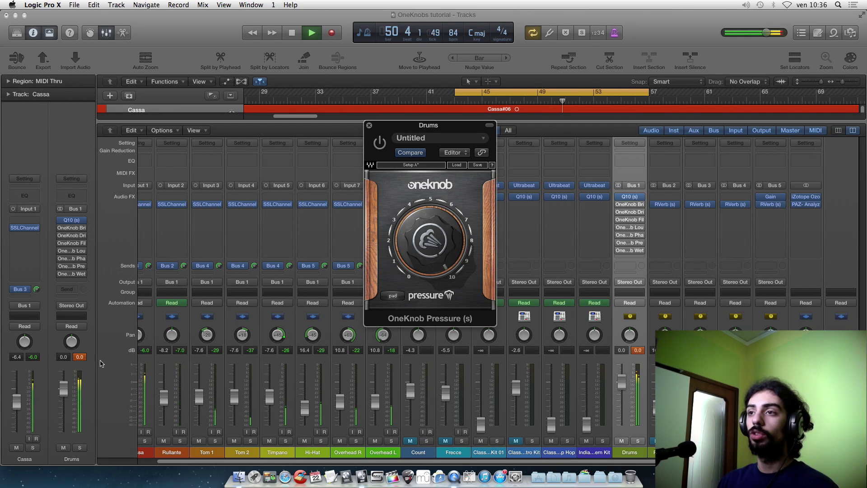
pyautogui.click(83, 358)
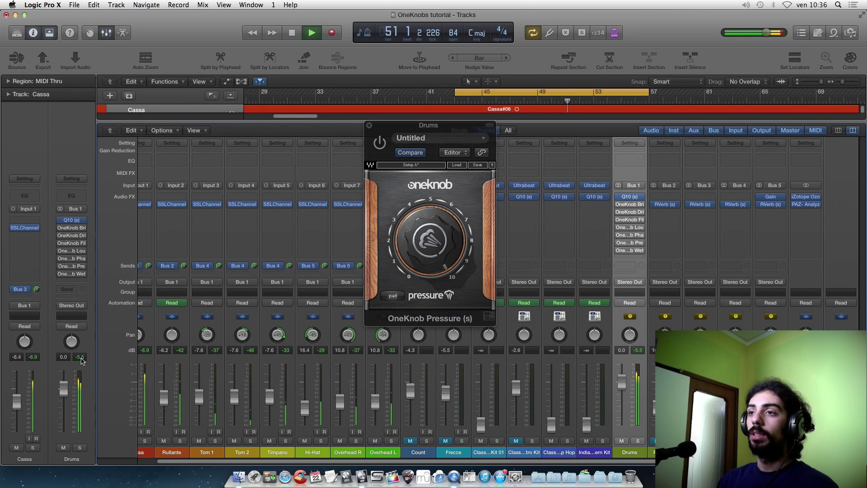
pyautogui.click(453, 131)
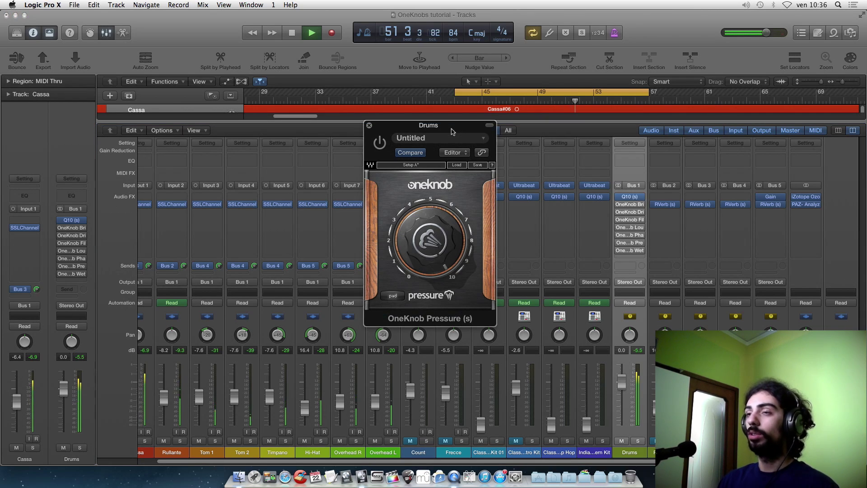
pyautogui.click(380, 143)
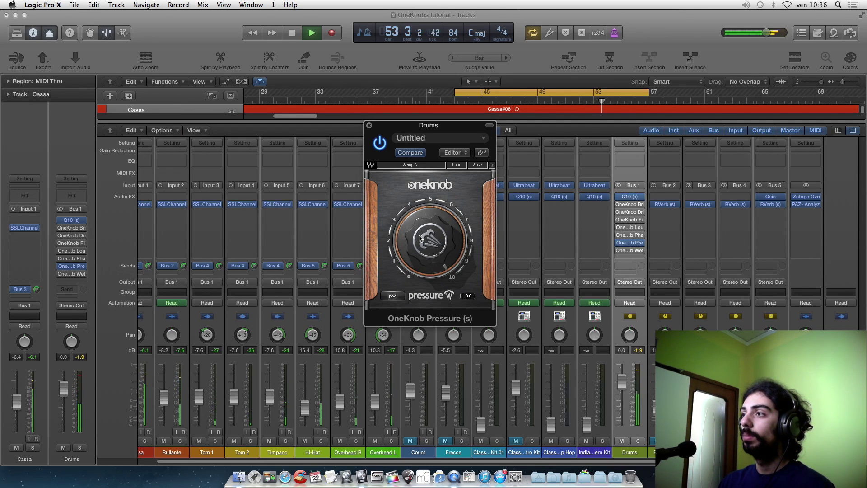
# Step: Stop playback and close the OneKnob Pressure window
pyautogui.press('space')
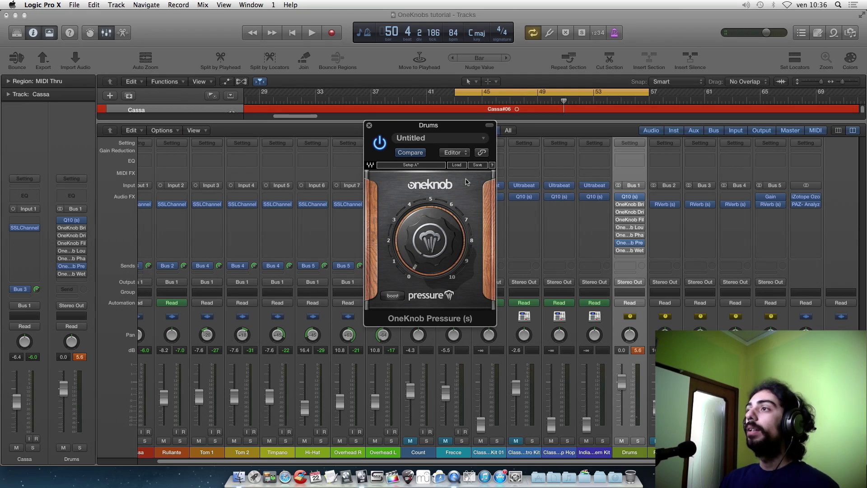
pyautogui.click(369, 127)
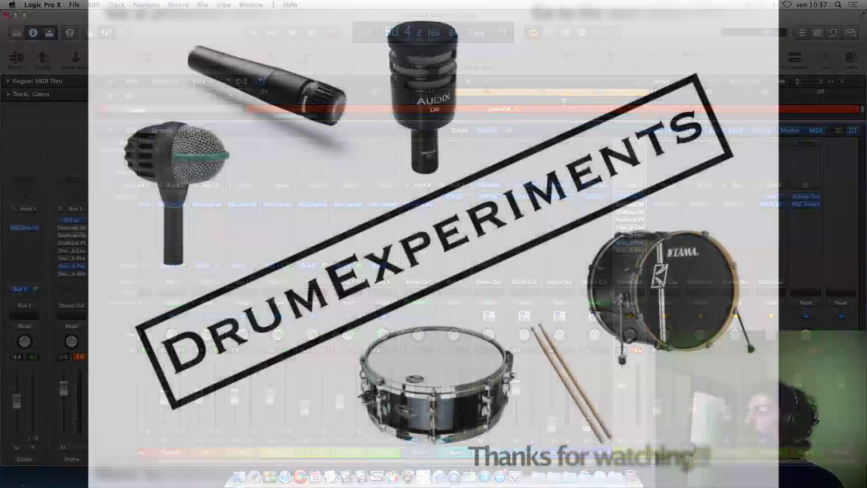